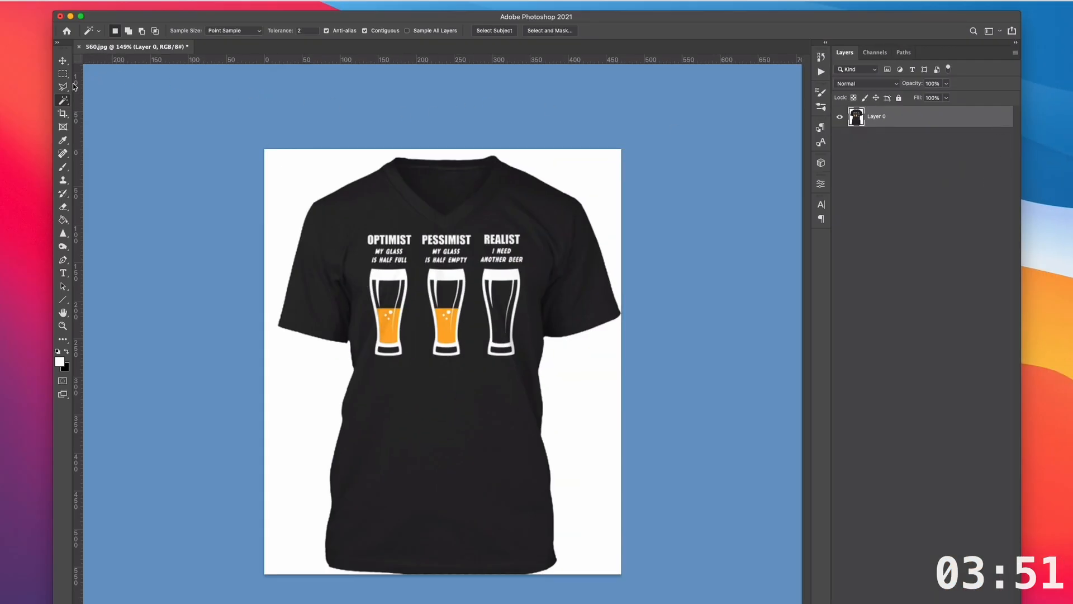
Select the white background all around the shirt with the Quick Selection tool and try deleting it
right_click(59, 102)
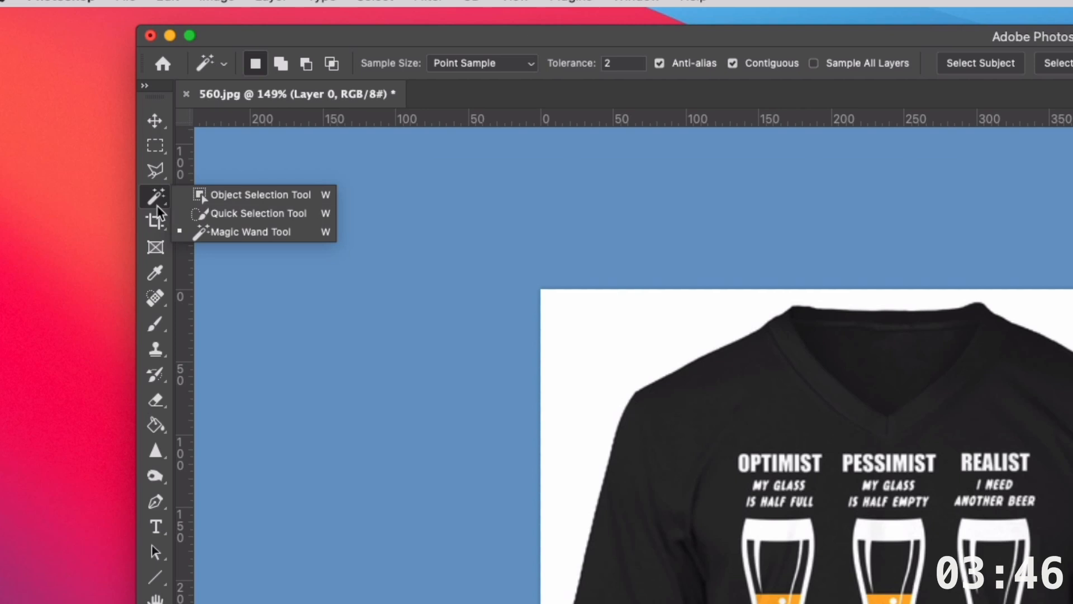
left_click(212, 213)
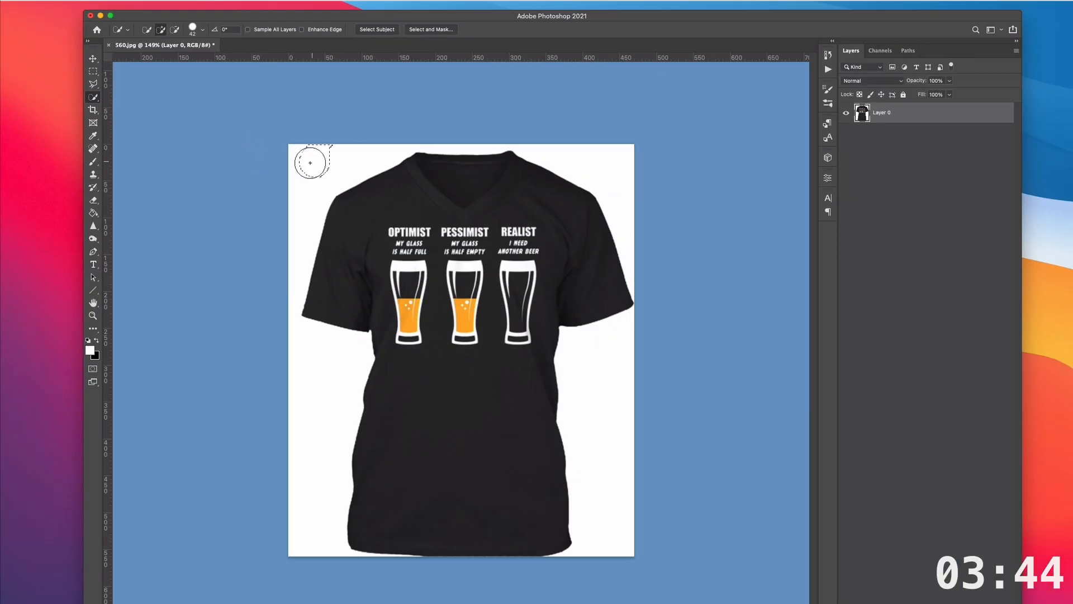
left_click_drag(310, 163, 301, 178)
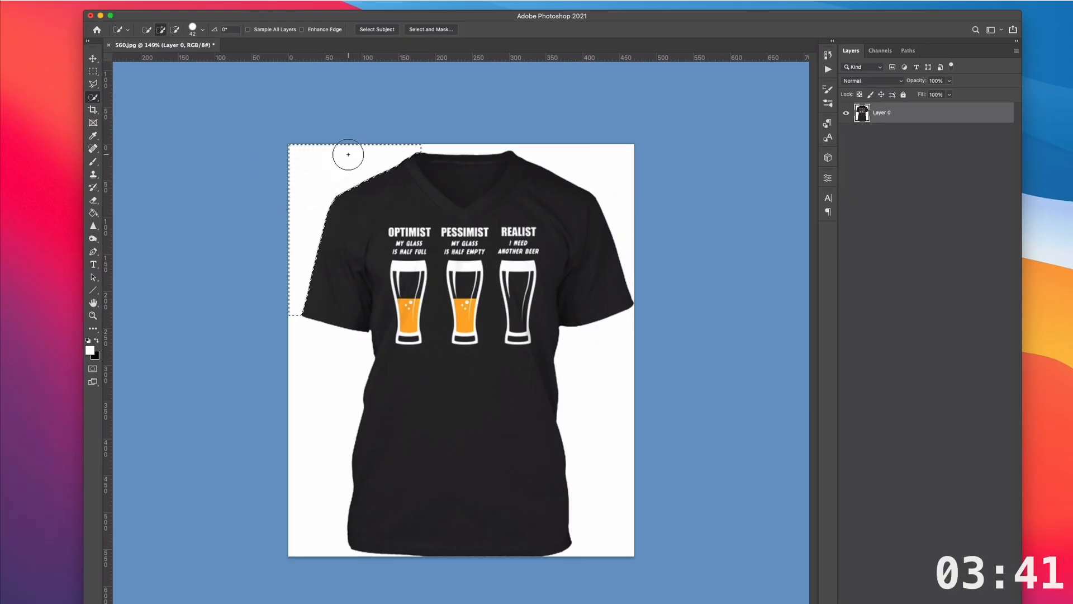
mouse_move(273, 259)
left_mouse_down()
mouse_move(273, 336)
mouse_move(298, 354)
mouse_move(300, 378)
left_mouse_up()
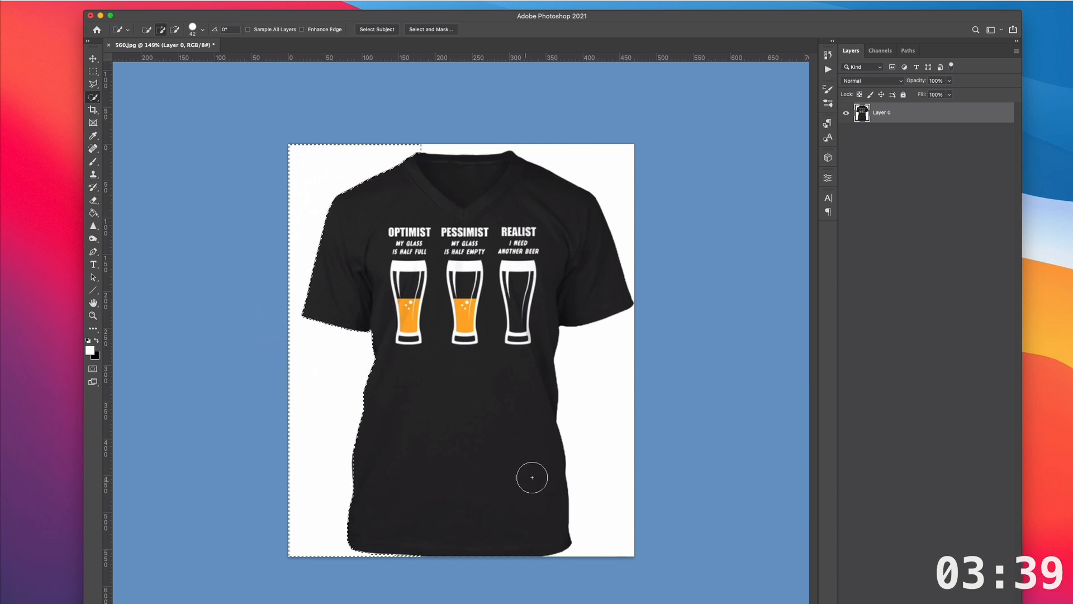
left_click_drag(615, 447, 637, 235)
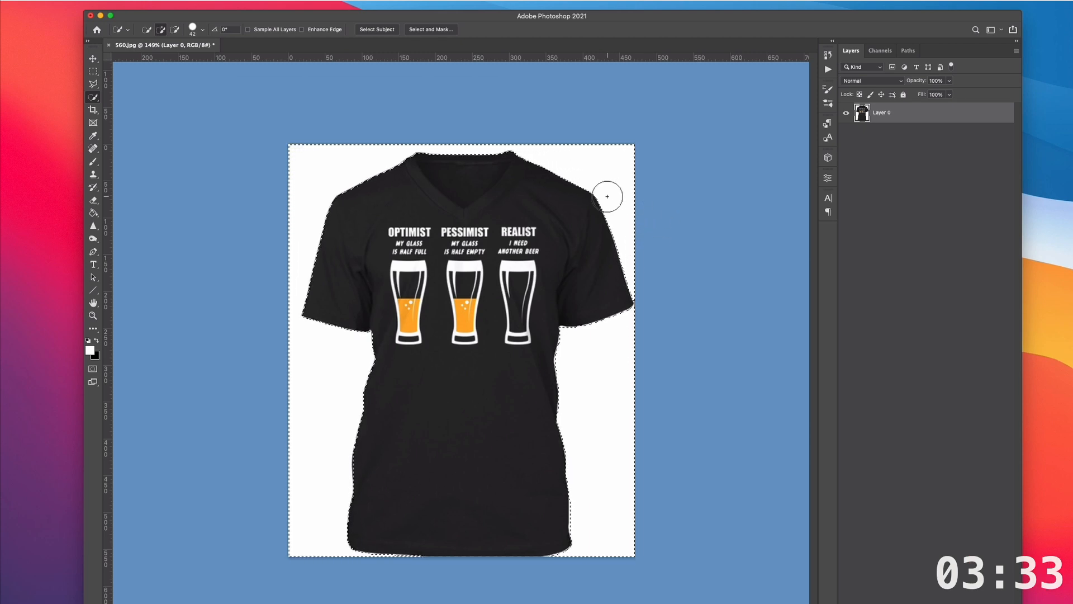
key("Delete")
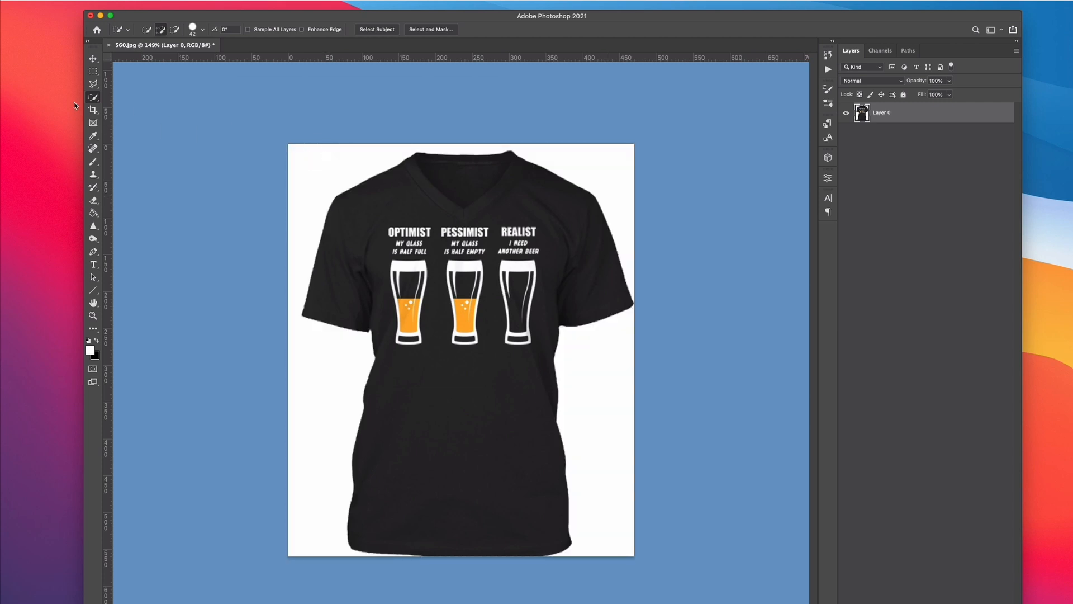
Try deleting the white background with a Magic Wand selection extended to similar areas, and undo the deletion
left_click(93, 99)
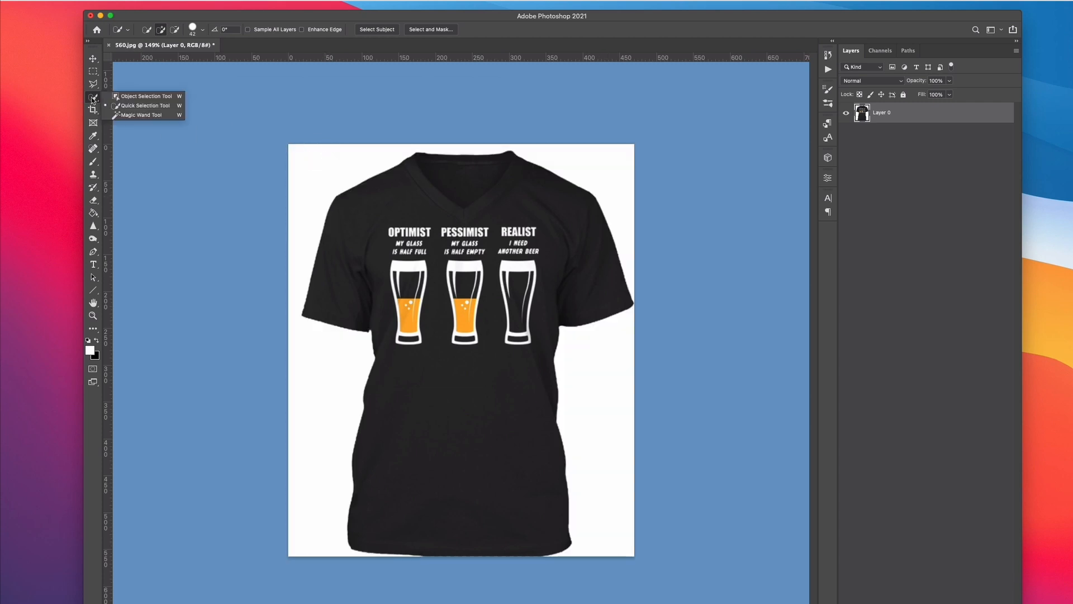
left_click(119, 114)
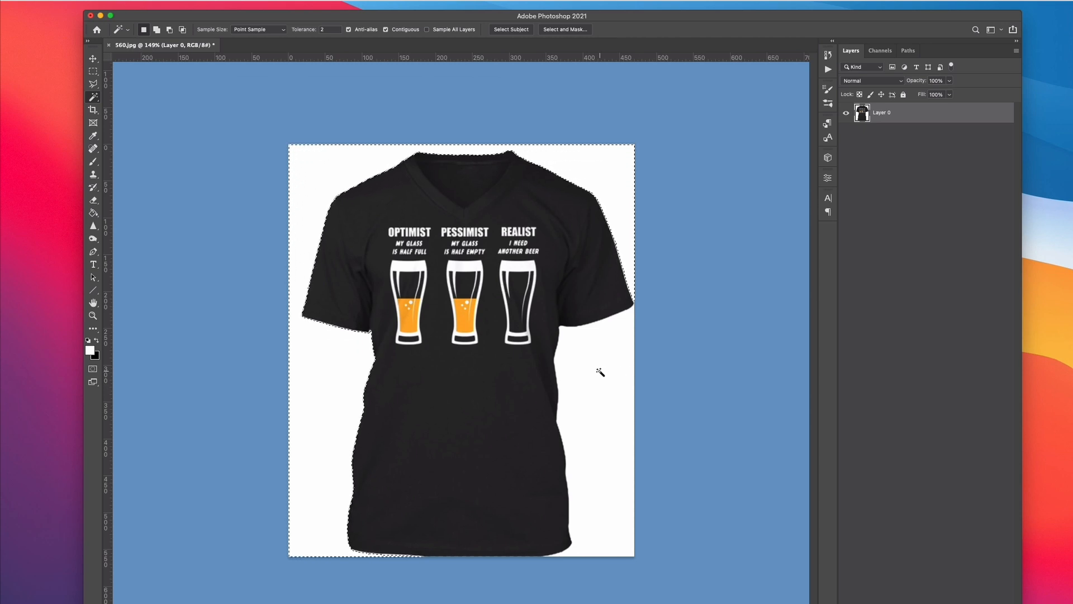
right_click(596, 176)
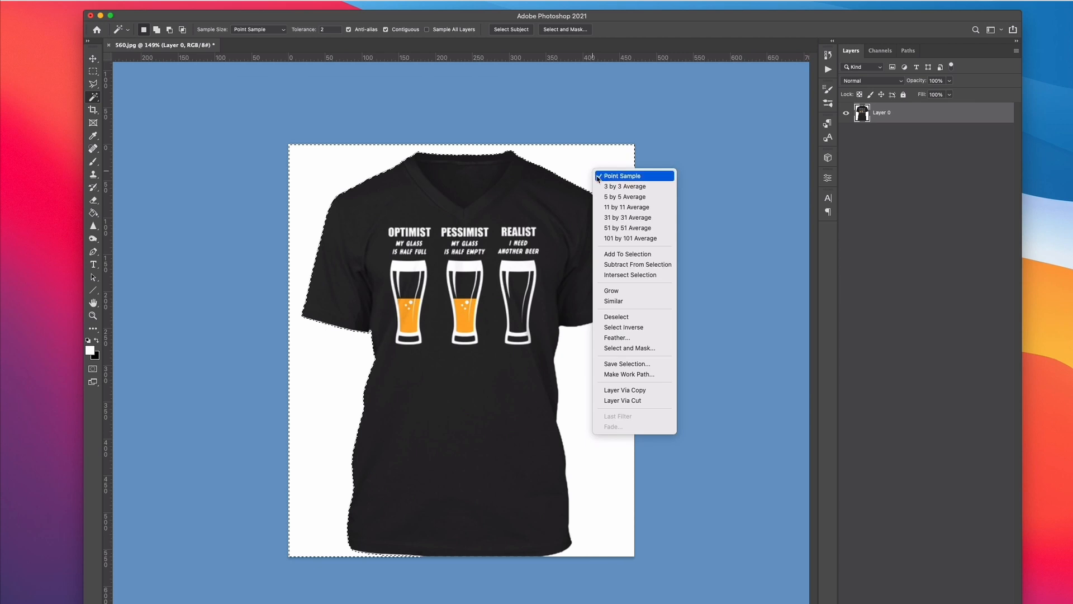
left_click(611, 302)
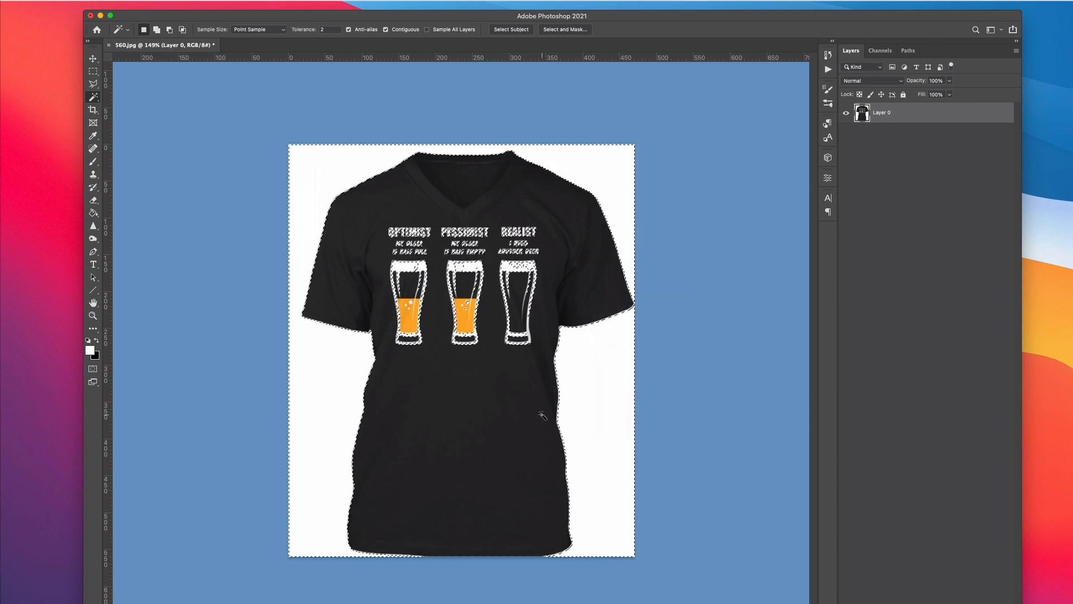
key("Delete")
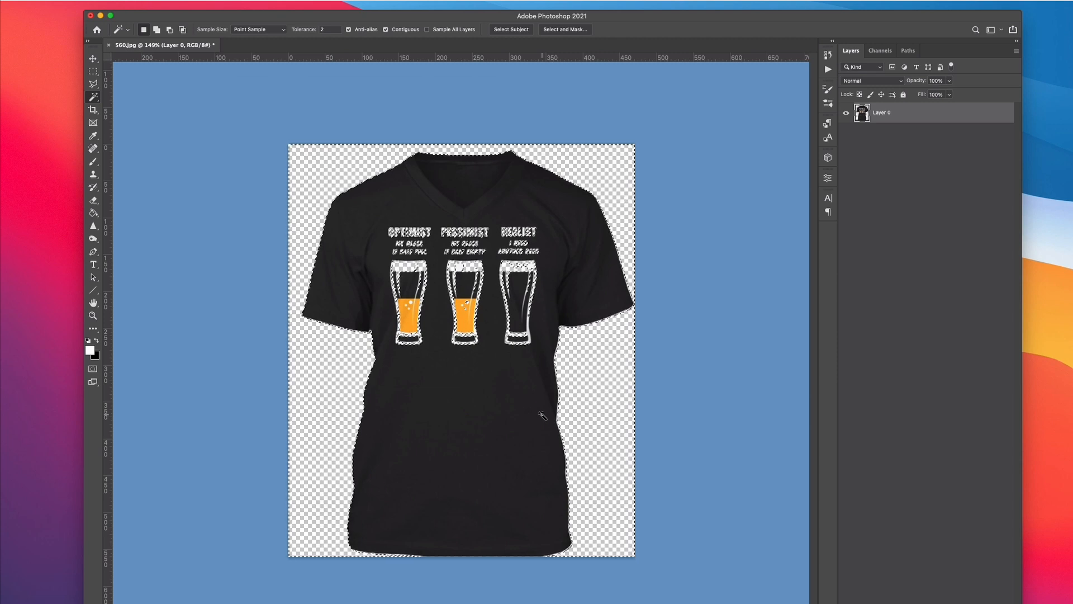
key("super+d")
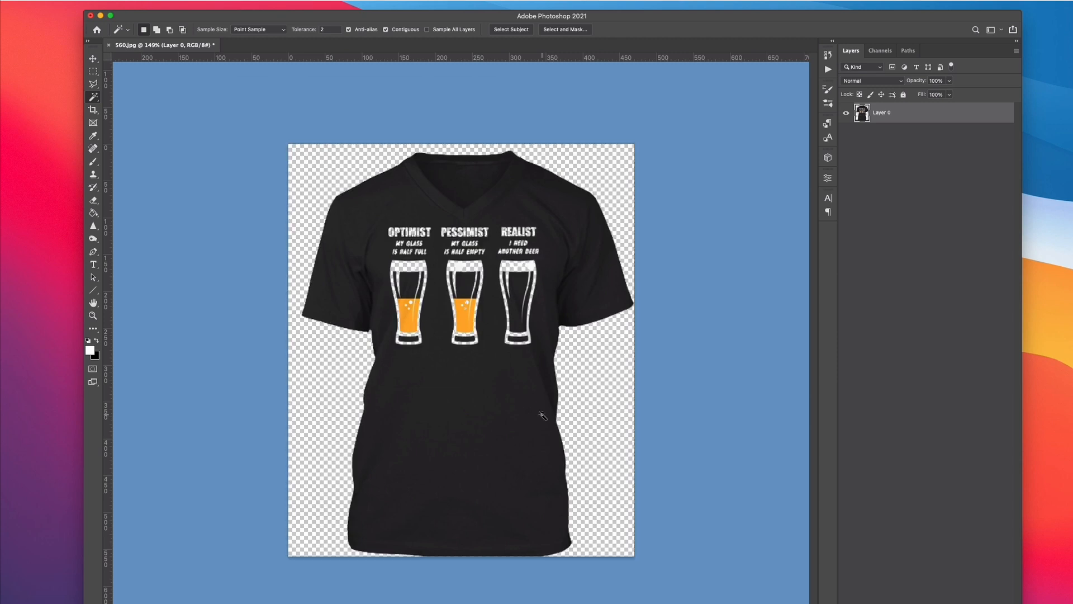
key("super+z")
key("super+z")
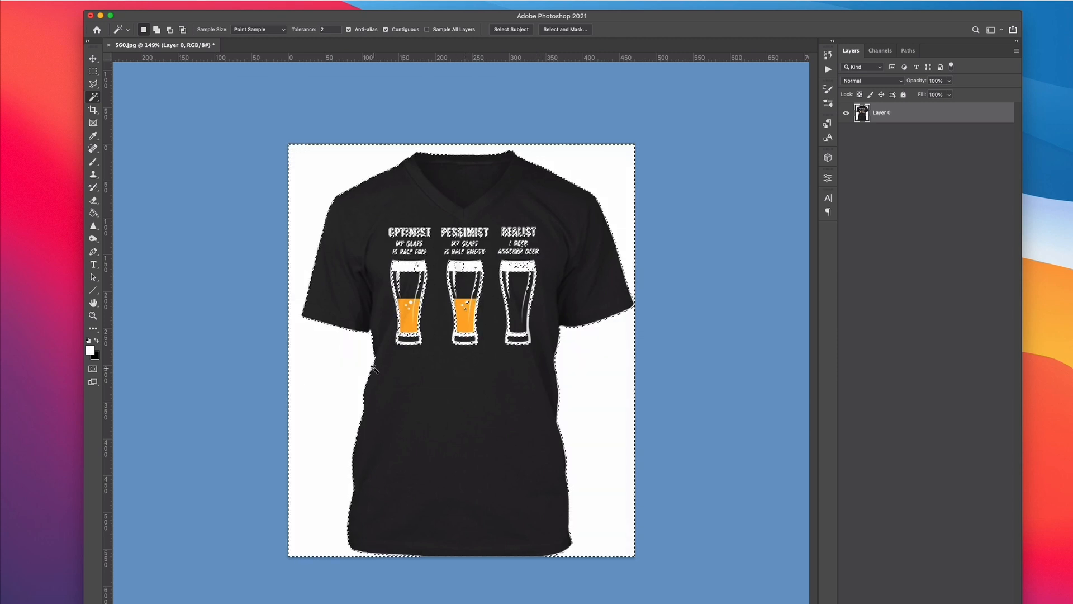
Trace the shirt's left side from below the sleeve towards the hem with the Pen tool
left_click(93, 252)
left_click(91, 254)
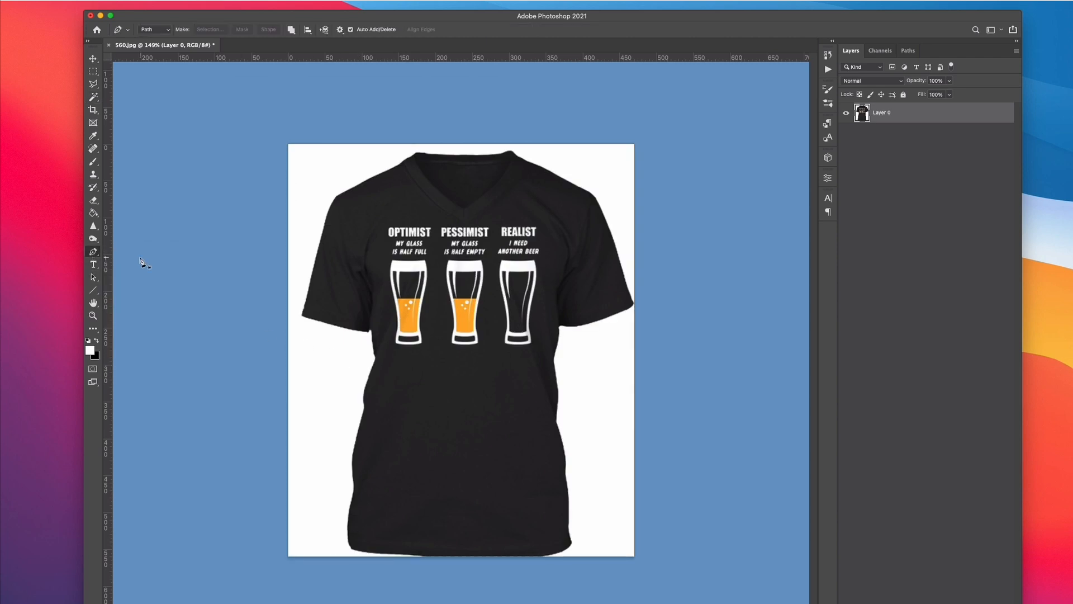
key("super+plus")
key("super+plus")
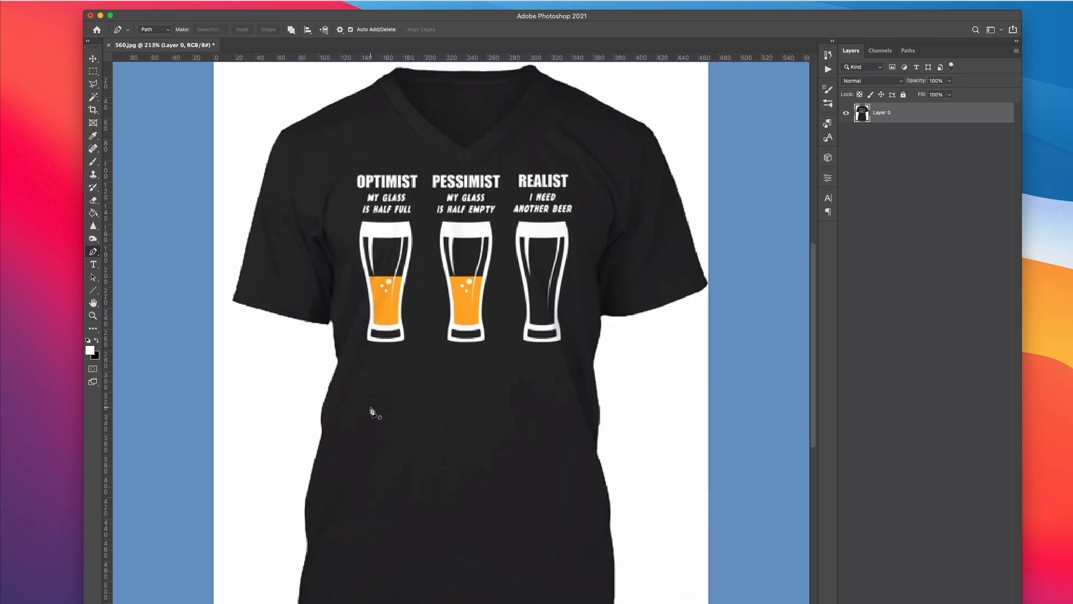
left_click(281, 318)
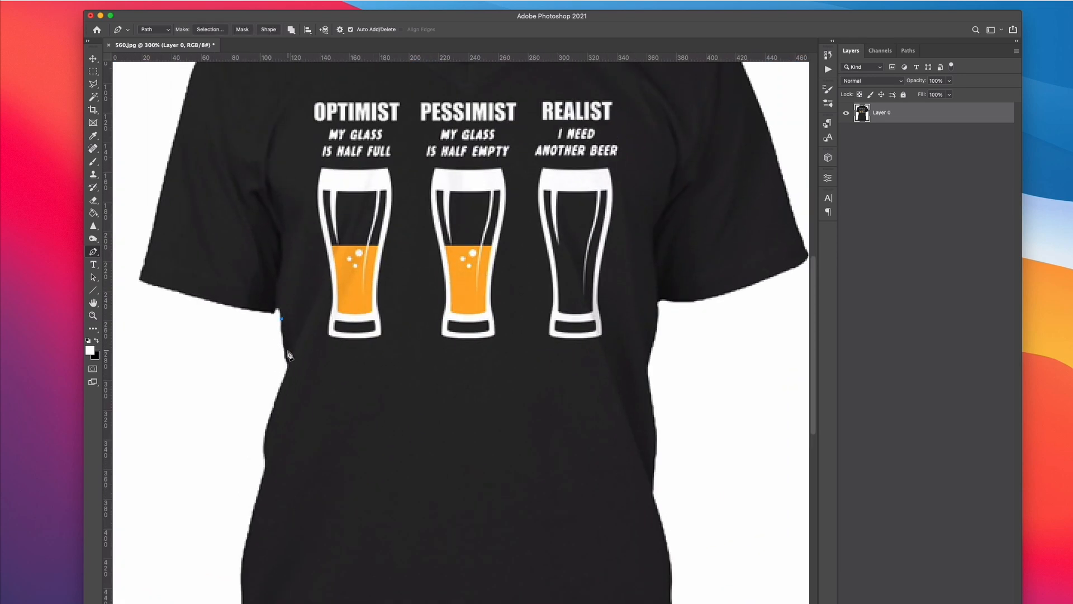
left_click(270, 421)
left_click_drag(253, 519, 248, 529)
scroll(271, 546, "down", 10)
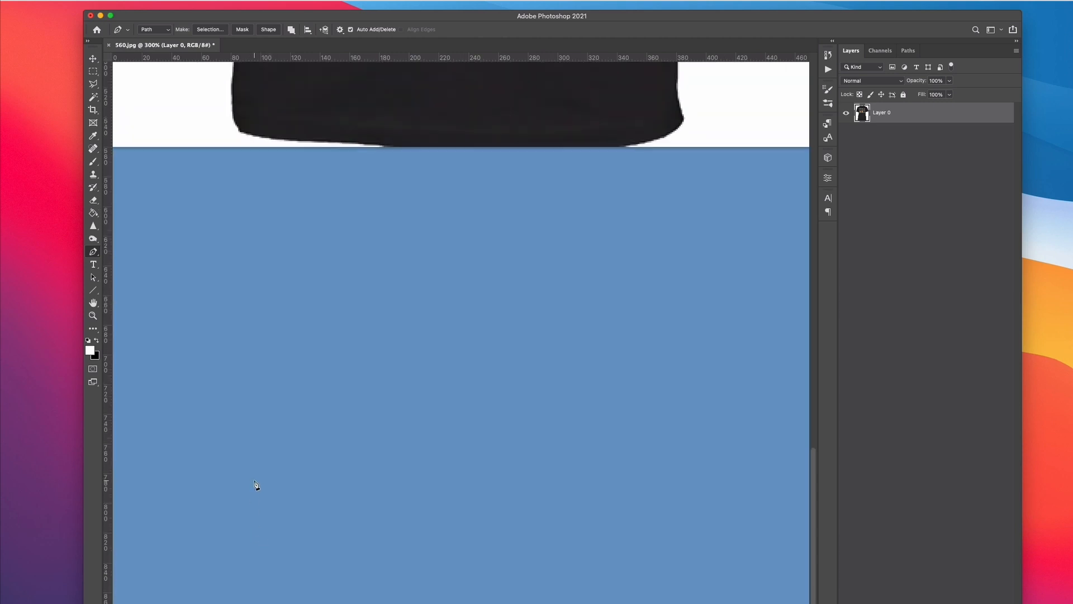
scroll(257, 487, "up", 12)
scroll(258, 489, "down", 3)
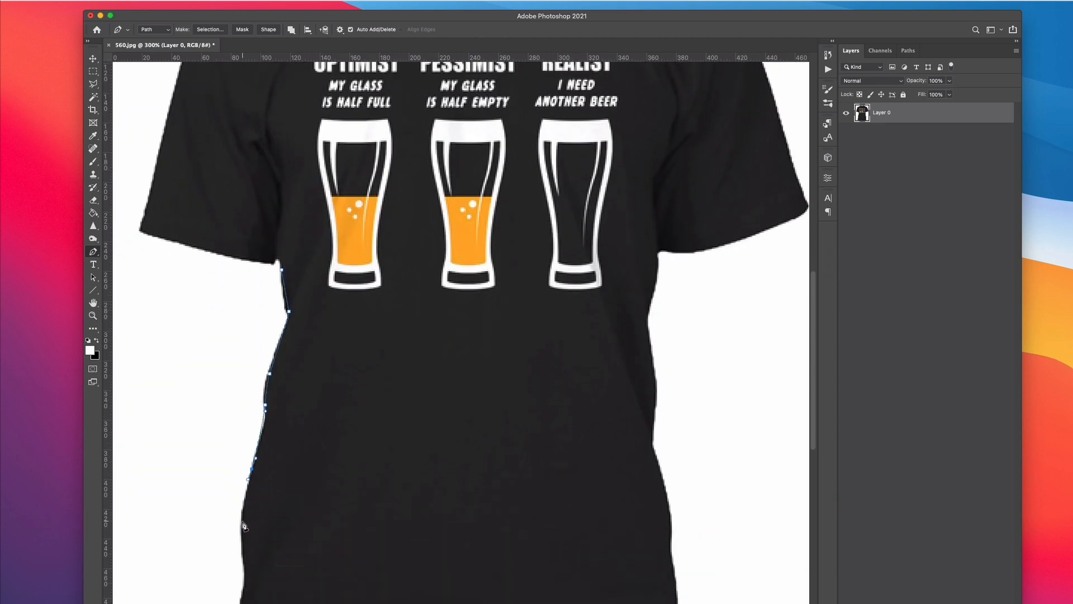
left_click_drag(246, 561, 250, 581)
Close the path through the white background left of the shirt, back to its starting point below the sleeve
scroll(235, 505, "down", 3)
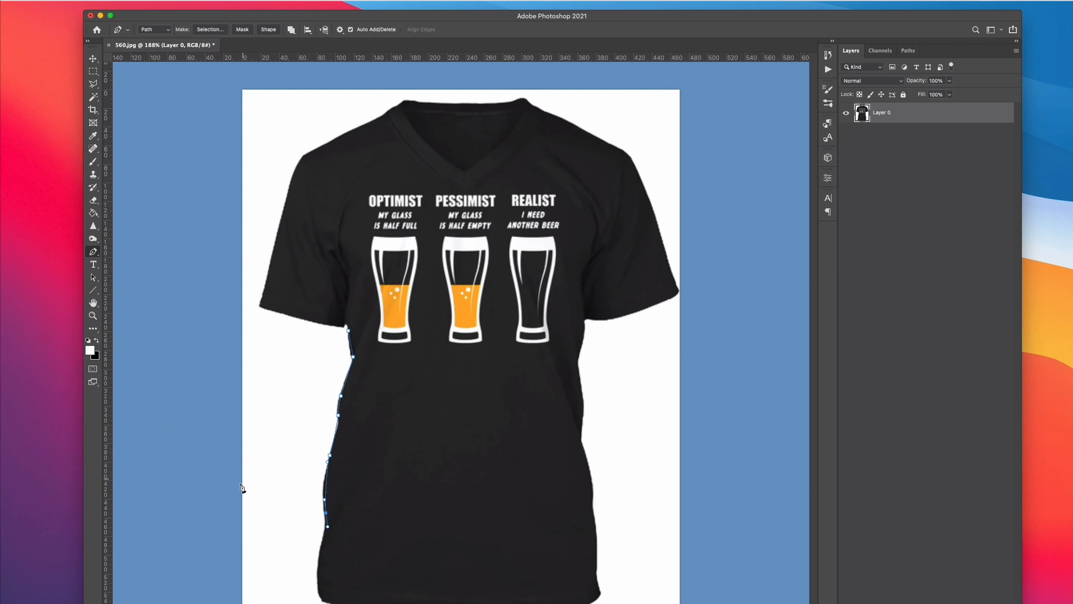
left_click(214, 524)
left_click(296, 363)
left_click(348, 332)
Convert the path to a new anti-aliased selection, delete the background inside it, and undo the last change
right_click(328, 378)
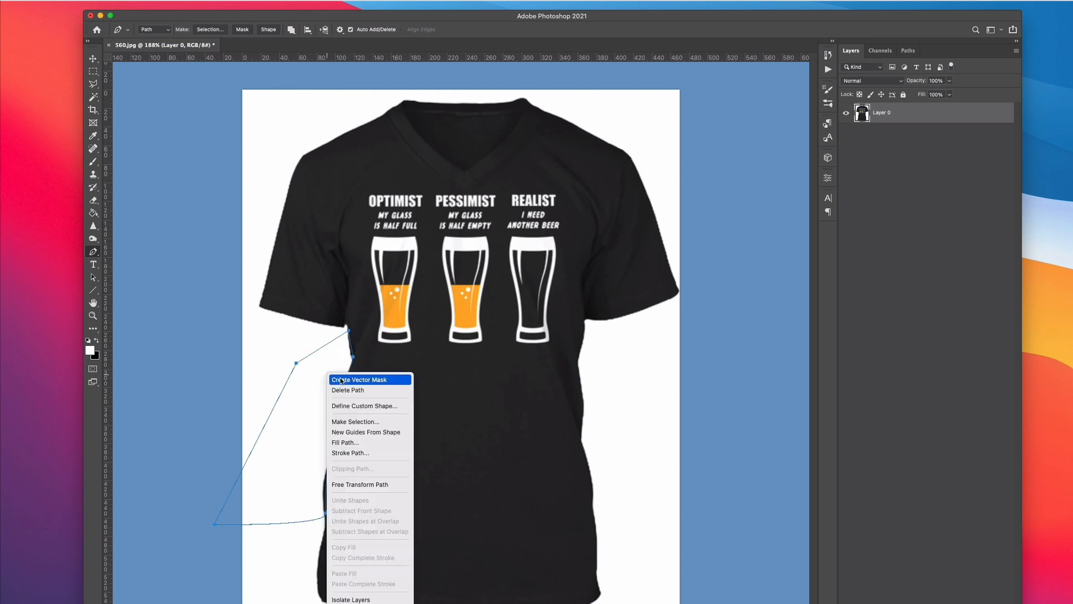
left_click(341, 422)
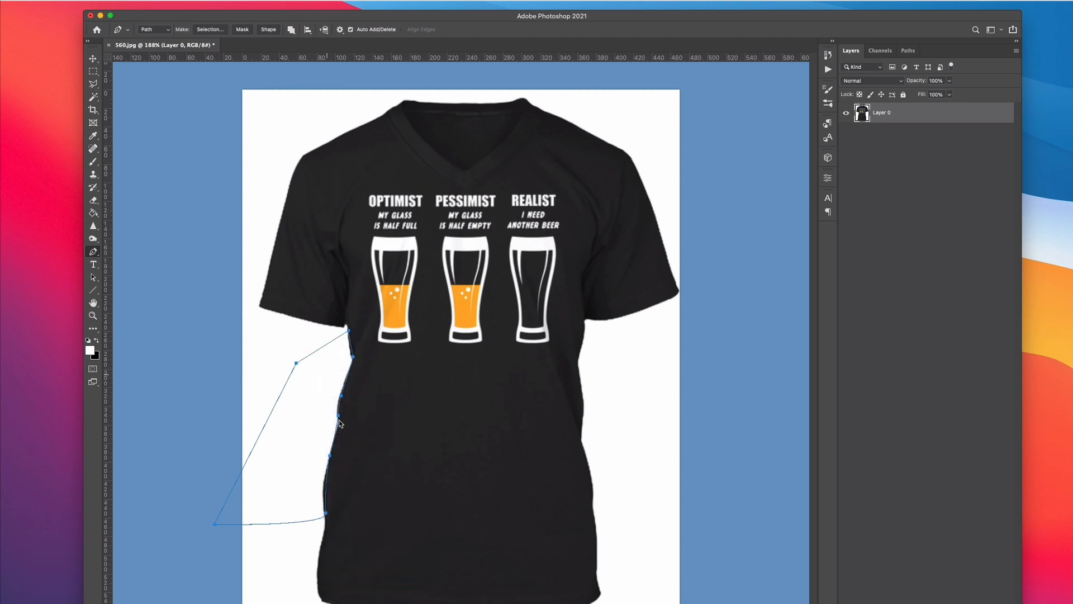
key("i")
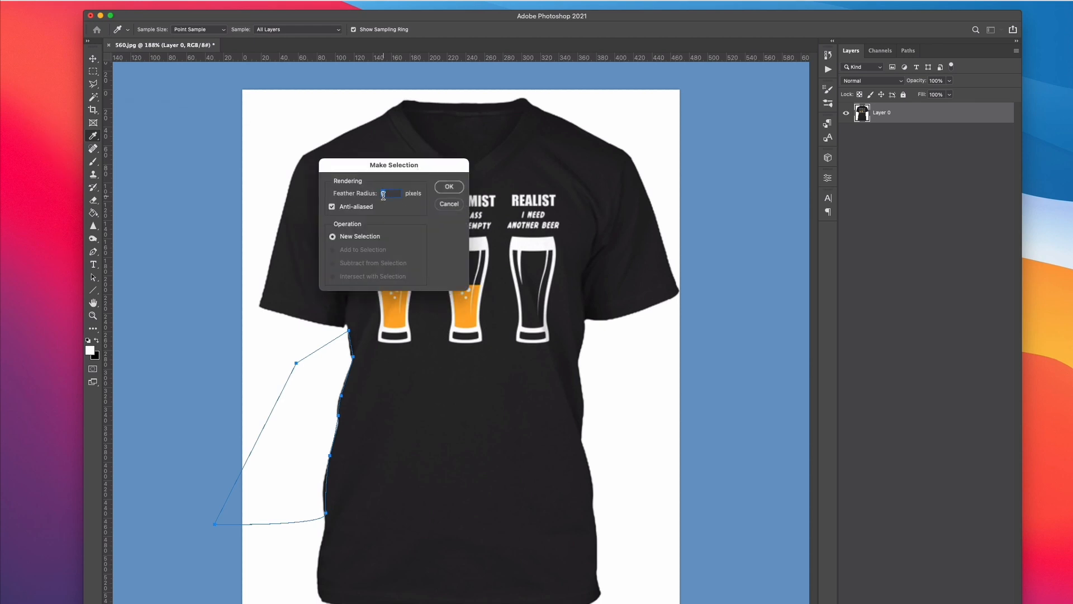
left_click(450, 186)
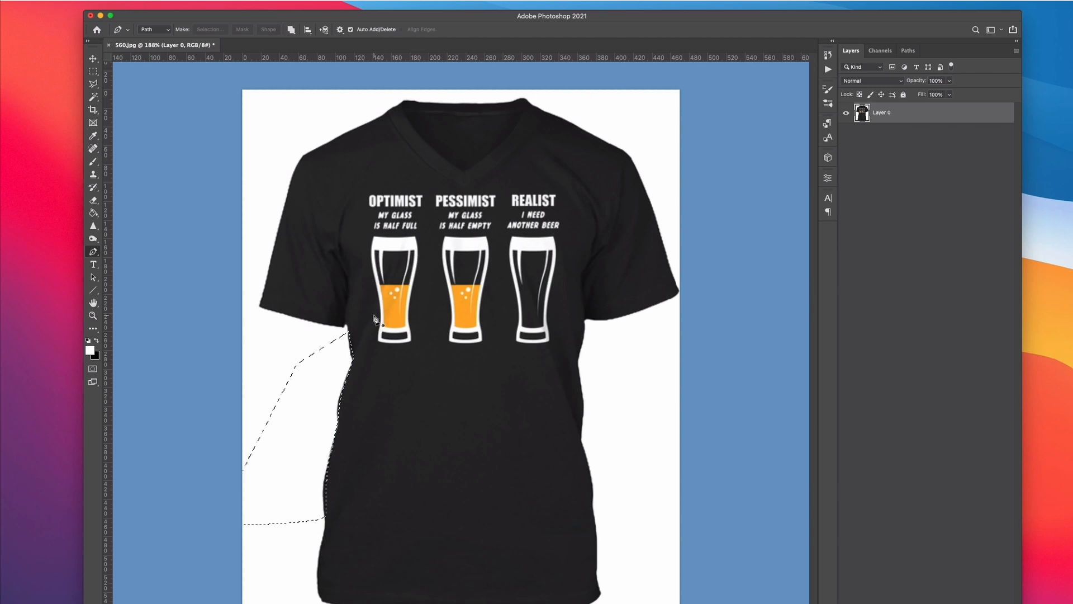
key("Delete")
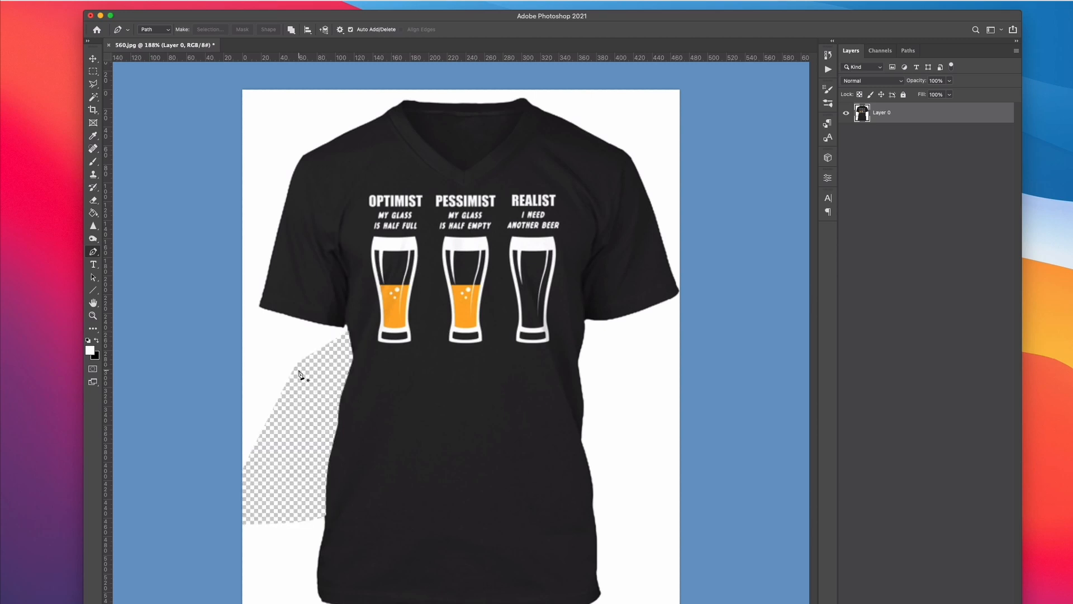
key("super+z")
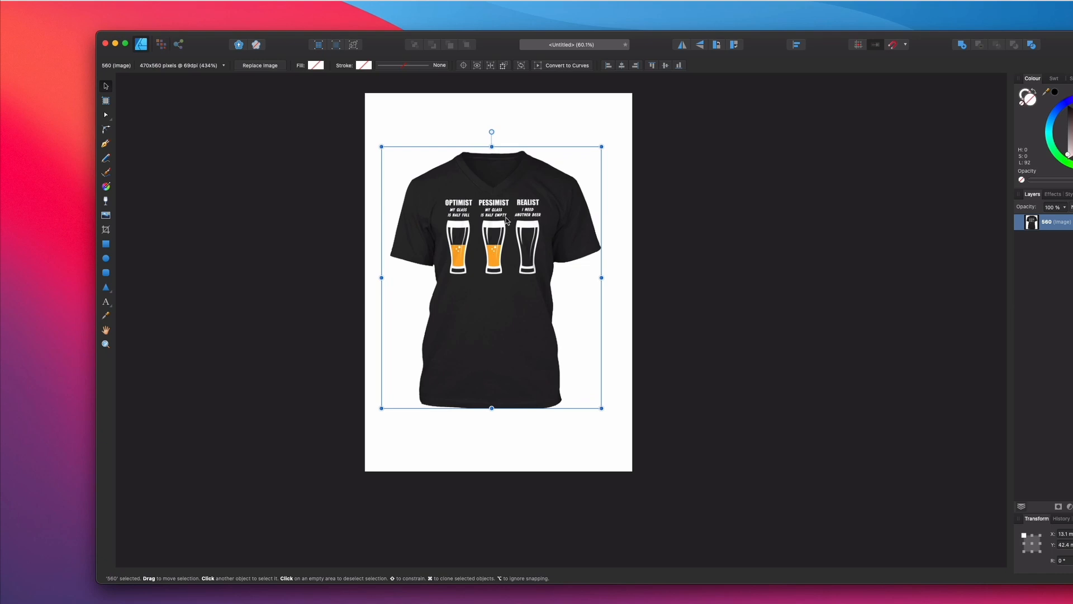
In Affinity Designer, shift the shirt image slightly and trace the shirt's left side below the sleeve with the Pen tool
left_click_drag(506, 219, 514, 216)
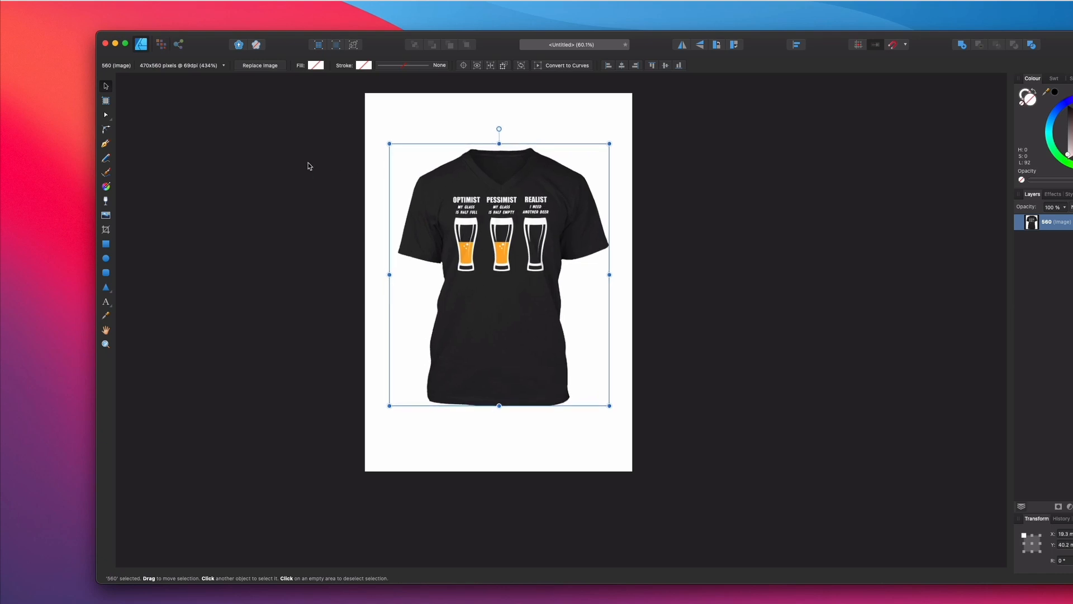
left_click(105, 145)
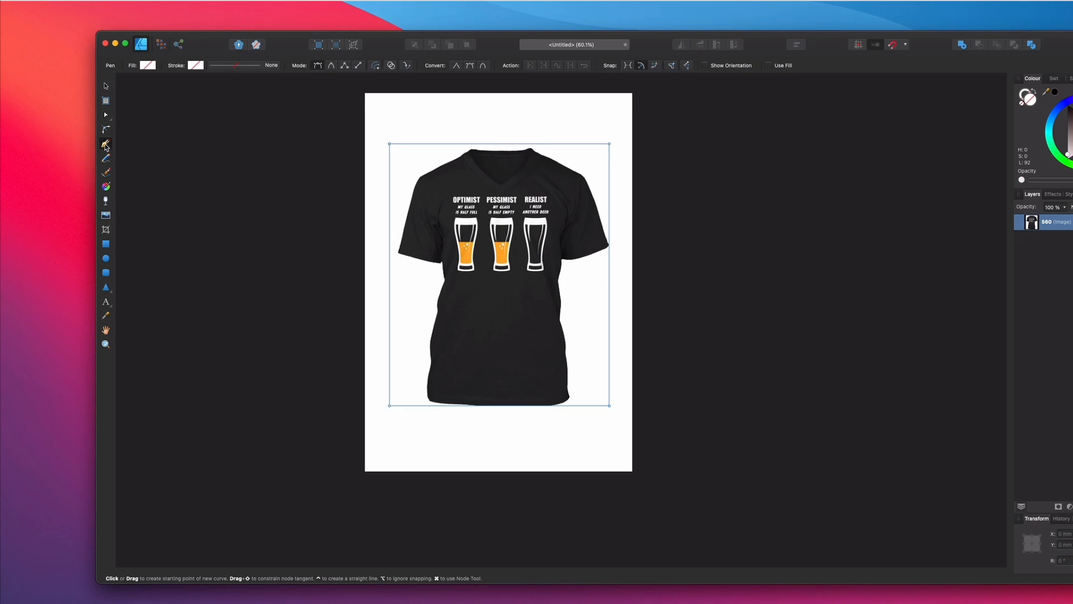
scroll(464, 296, "up", 5)
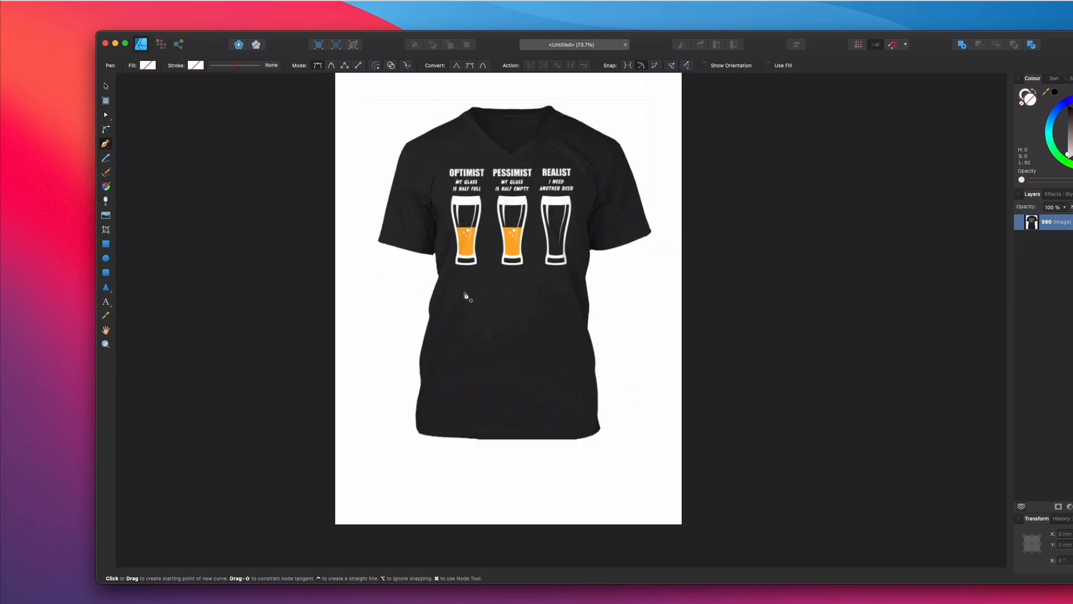
left_click(398, 217)
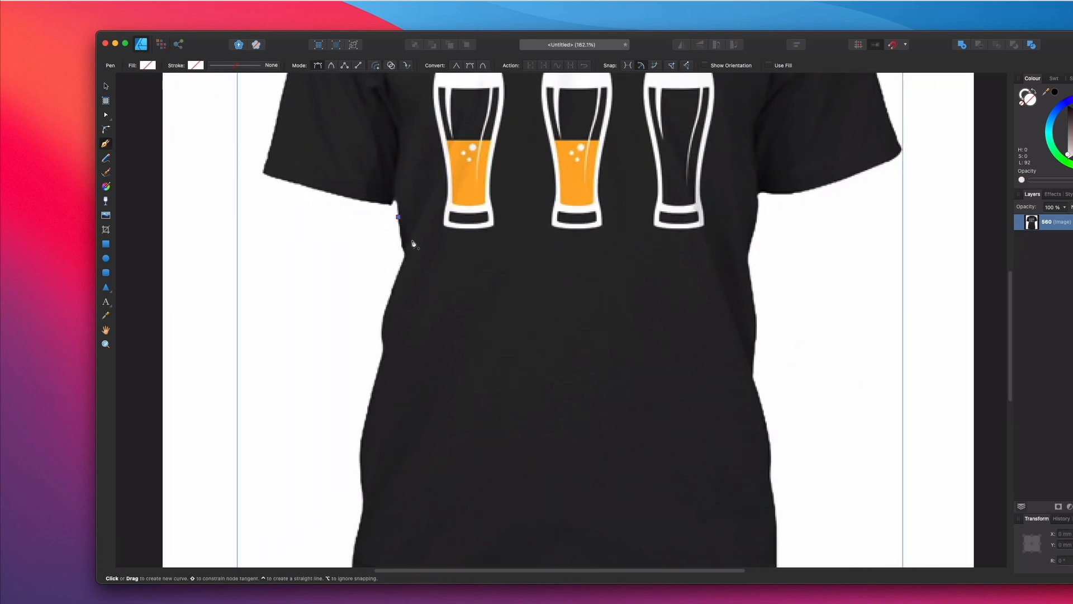
left_click(405, 256)
left_click(391, 297)
left_click_drag(384, 343, 385, 348)
left_click_drag(374, 394, 372, 400)
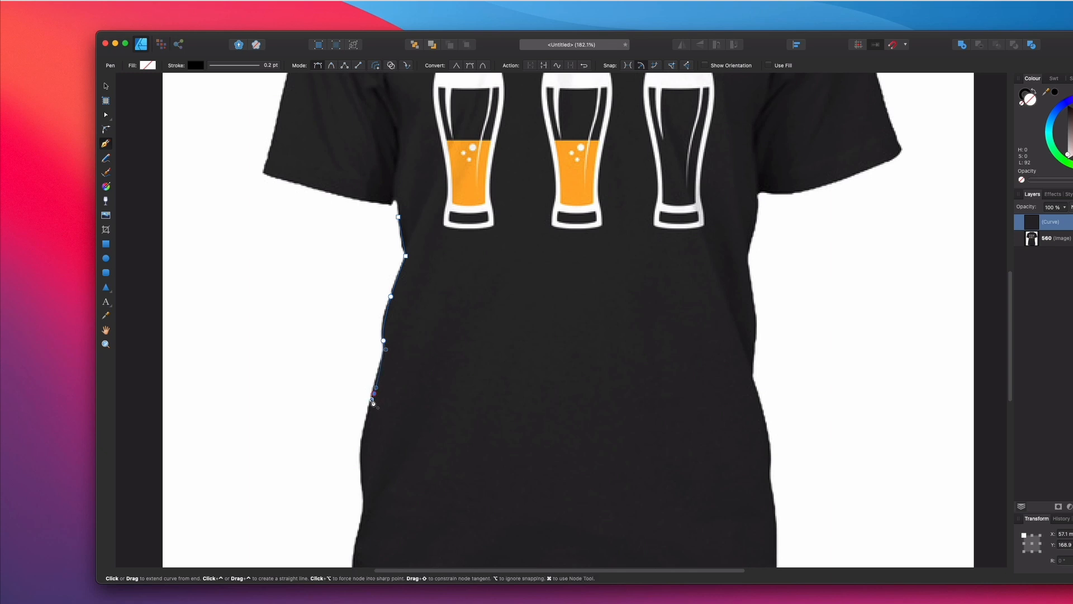
left_click_drag(364, 446, 360, 462)
left_click_drag(368, 500, 350, 524)
scroll(365, 513, "down", 2)
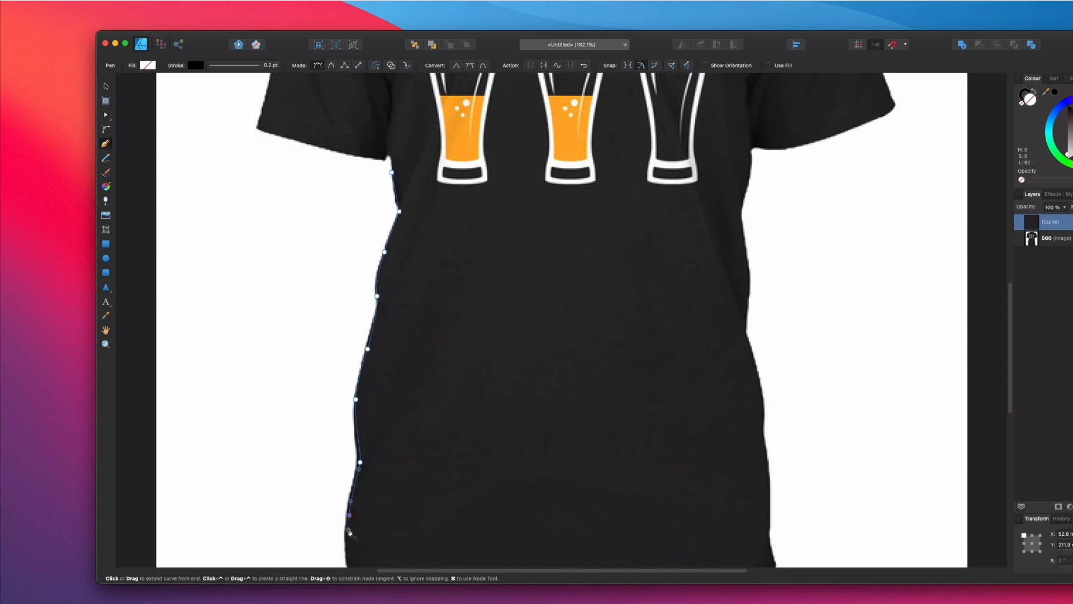
Close the curve around the white background area left of the shirt at its starting node below the sleeve
scroll(350, 531, "down", 5)
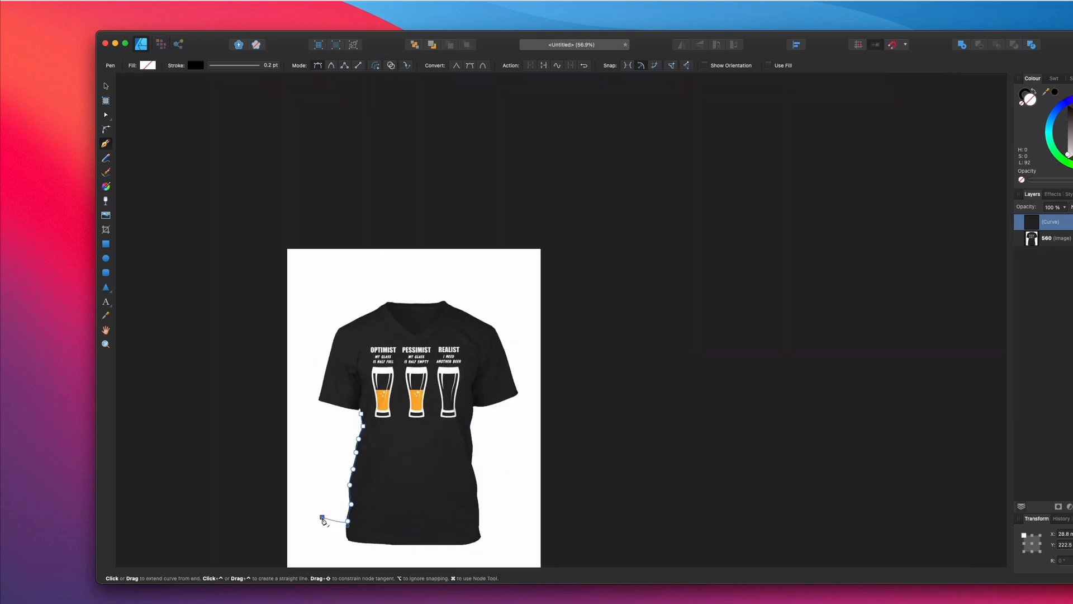
left_click(323, 436)
left_click(361, 413)
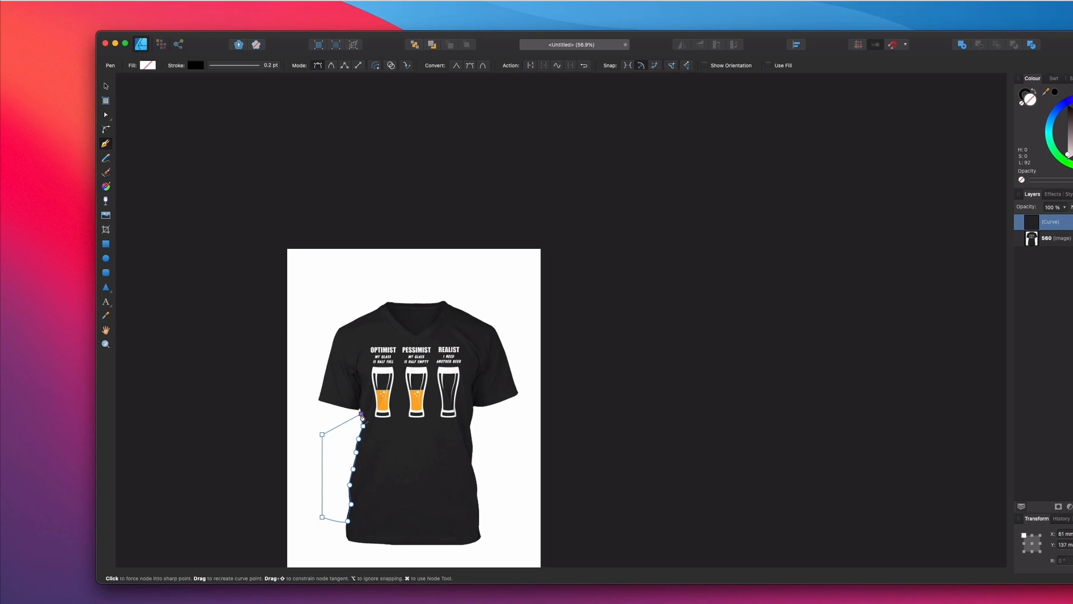
right_click(354, 435)
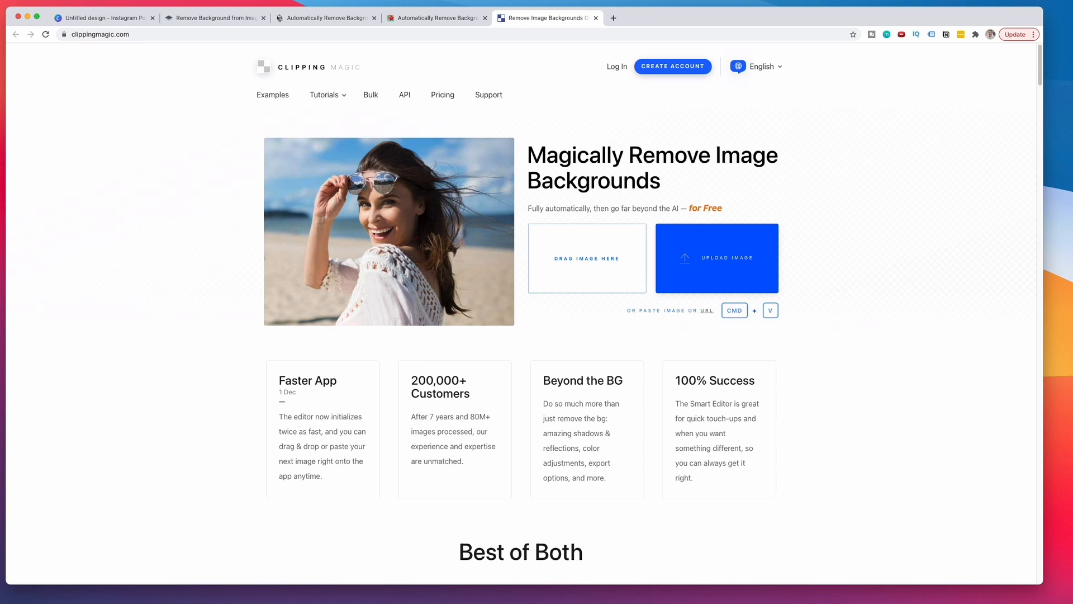
Switch to Clipping Magic in the browser and upload 560.jpg for automatic background removal
left_click_drag(604, 1, 689, 229)
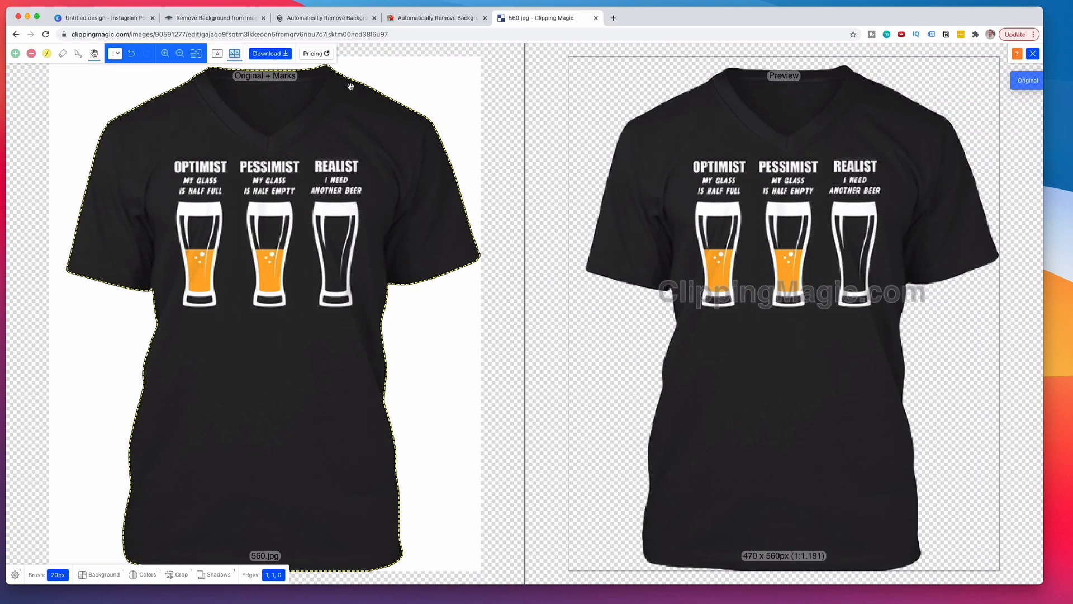
Upload 560.jpg to PhotoScissors and to Slazzer for automatic background removal
left_click(407, 18)
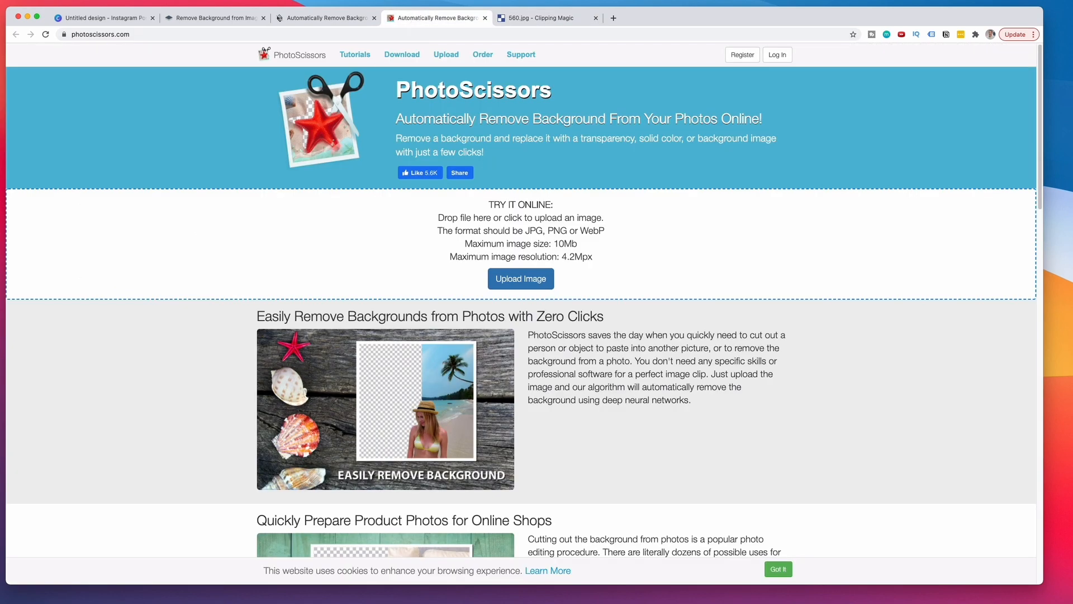
left_click_drag(193, 124, 490, 238)
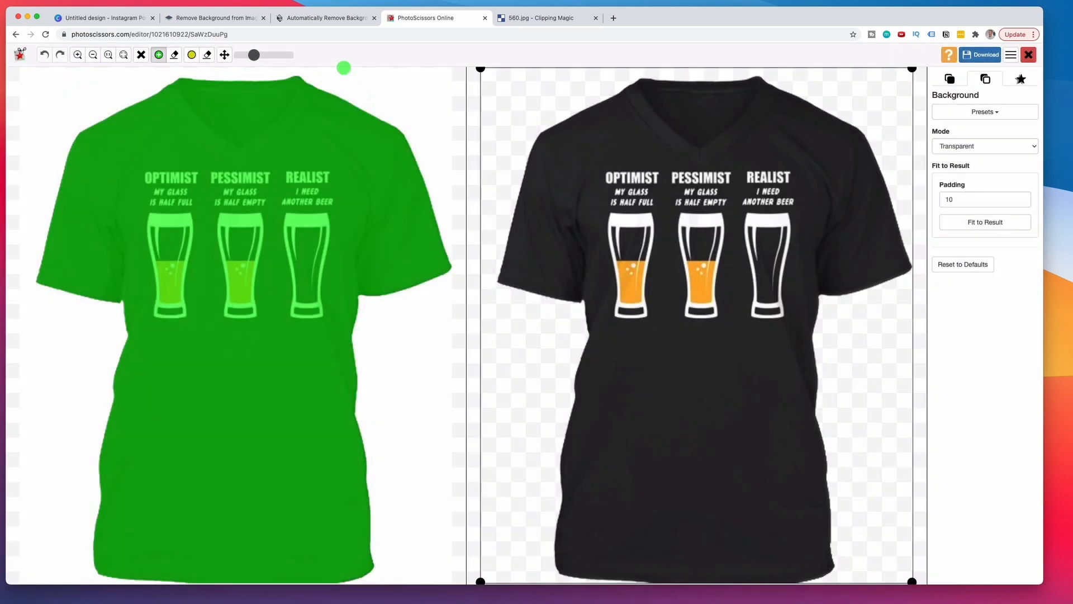
left_click(320, 18)
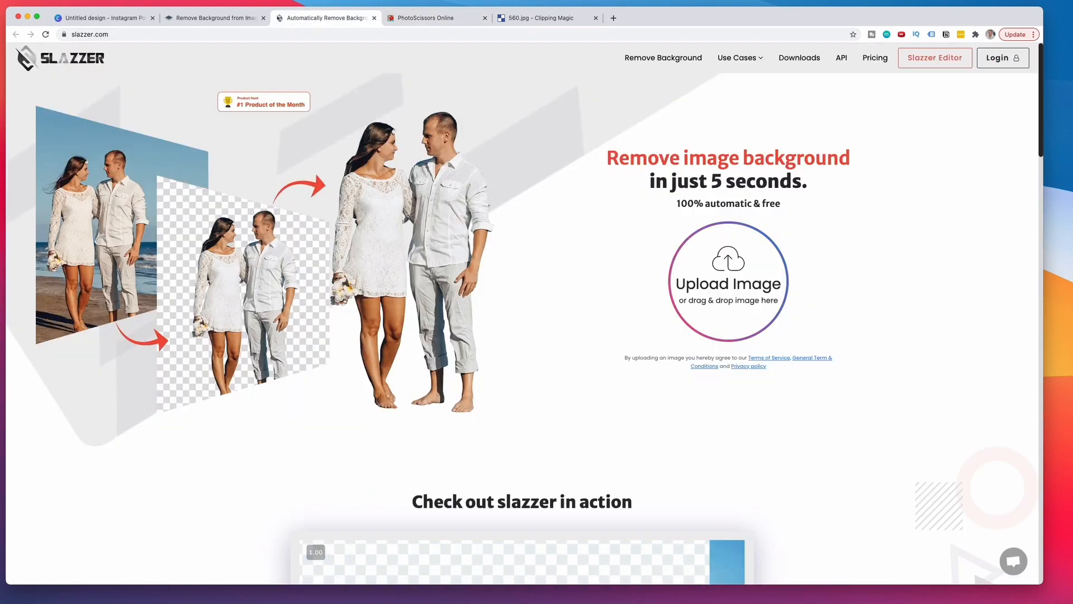
left_click_drag(3, 246, 697, 266)
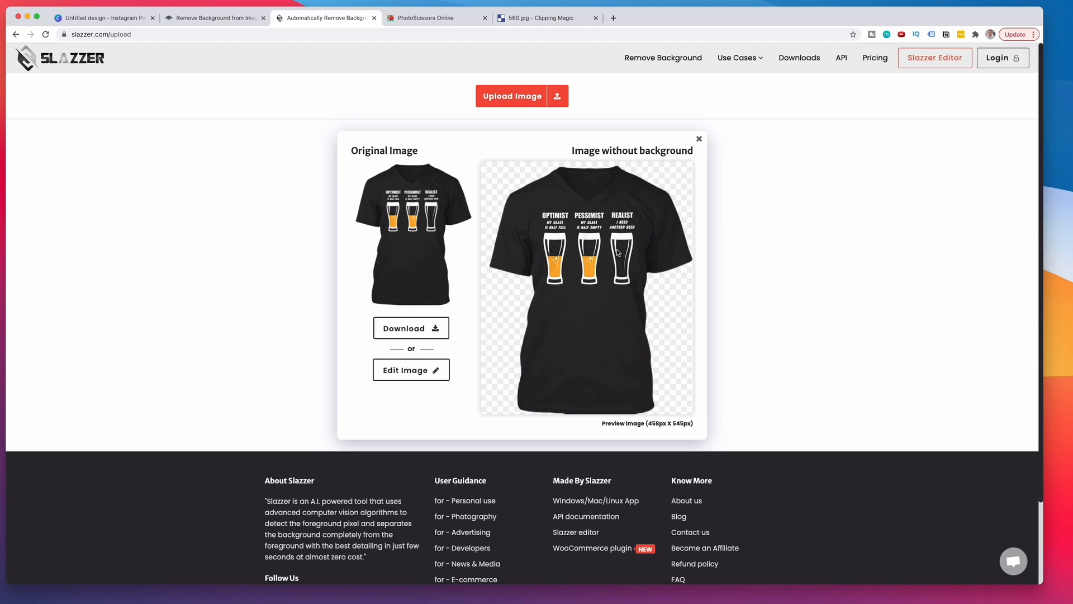
Upload 560.jpg to remove.bg for background removal, and request both the preview and HD downloads of the cutout
left_click(228, 23)
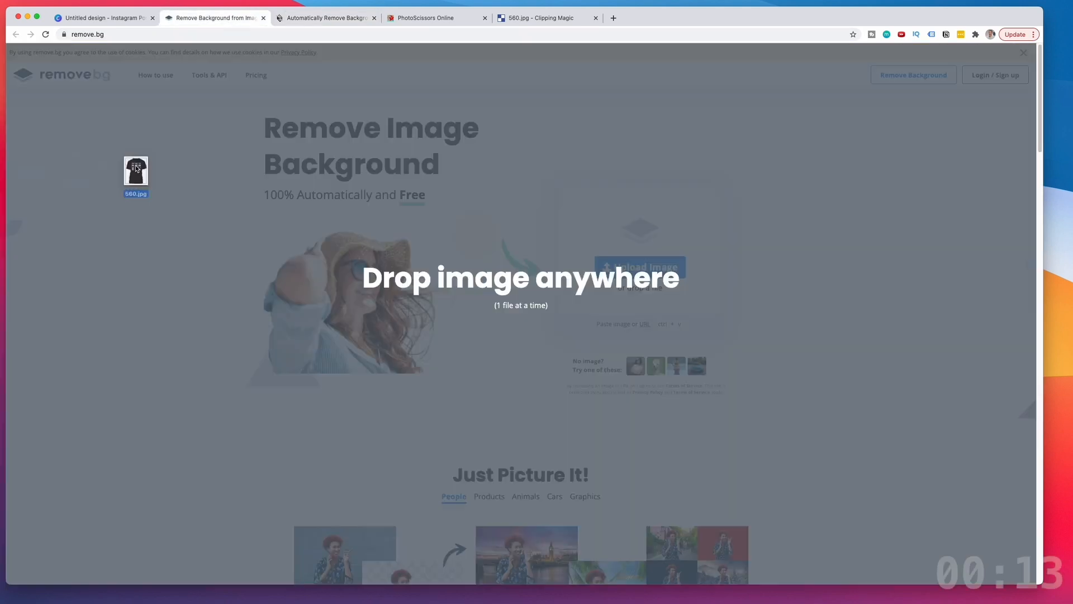
left_click_drag(134, 173, 620, 271)
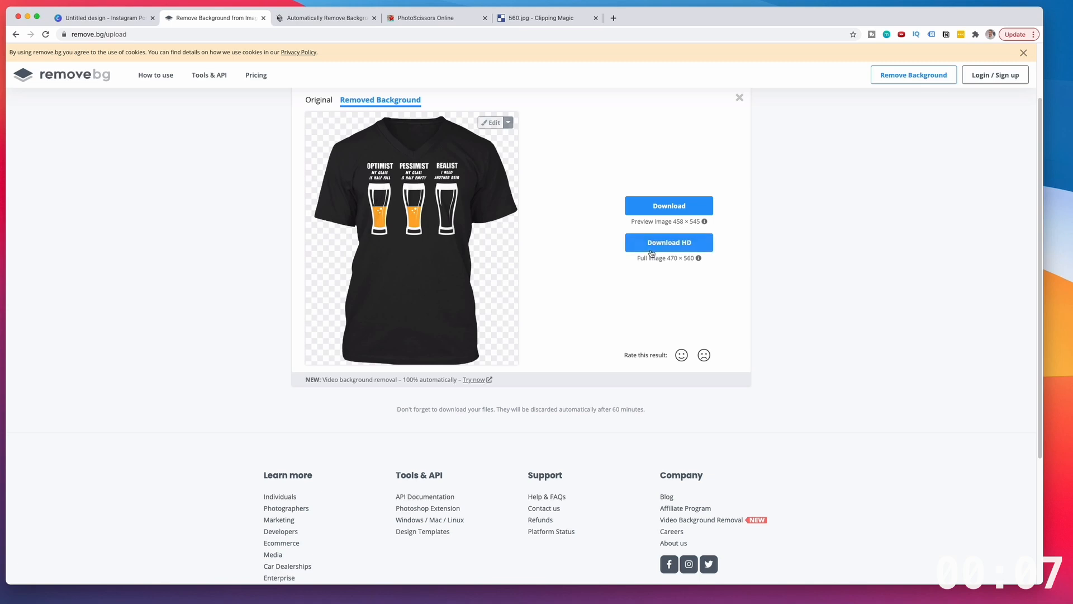
left_click(648, 217)
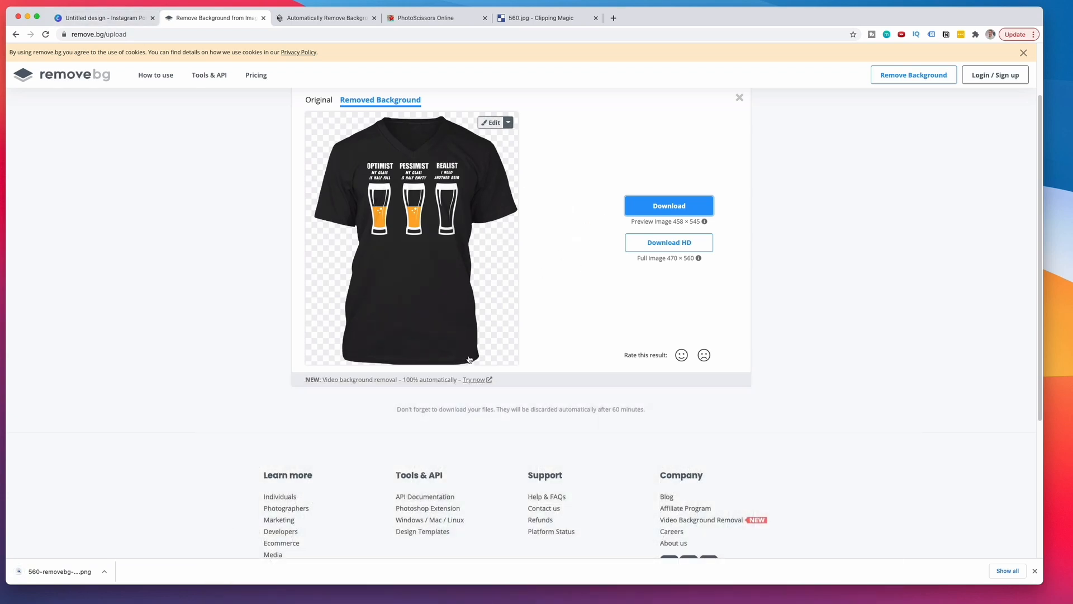
left_click(653, 246)
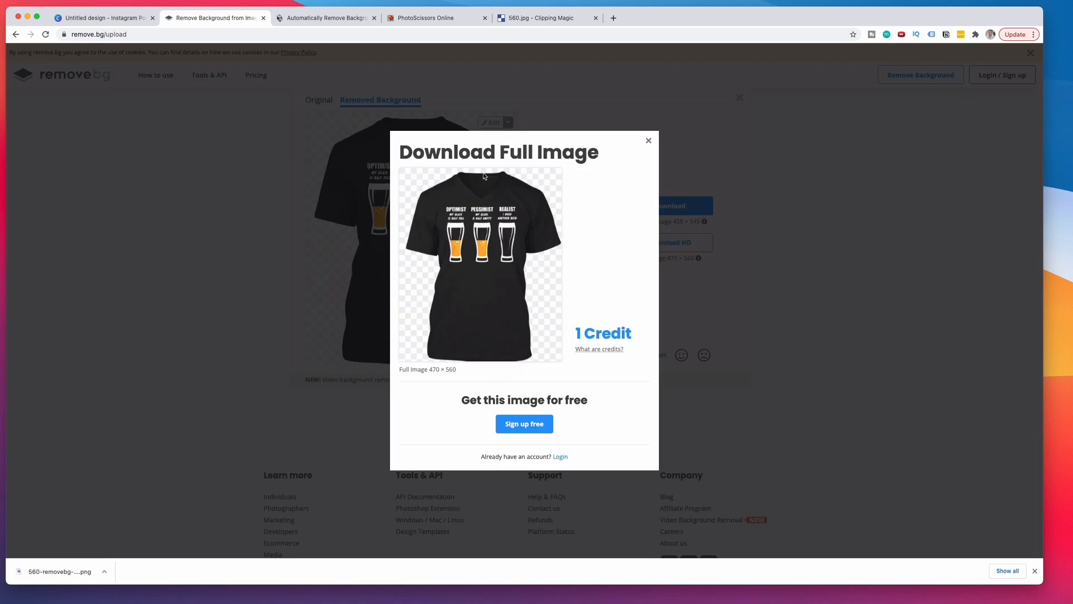
Switch to the Canva Instagram post design, place the T-shirt image on the blank page, and enlarge it around the page centre
left_click(101, 16)
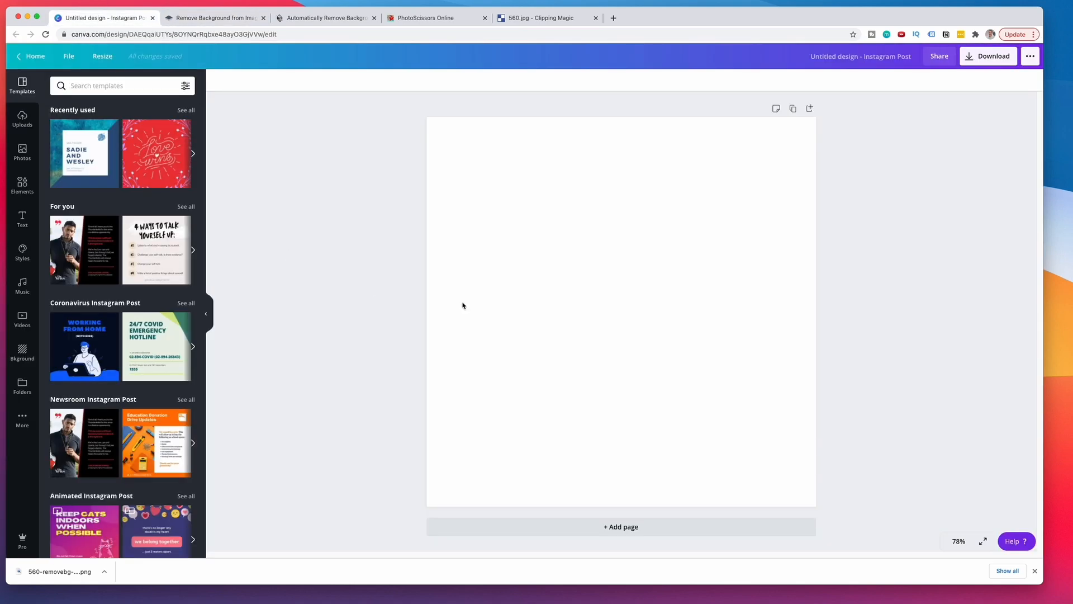
left_click_drag(56, 572, 604, 256)
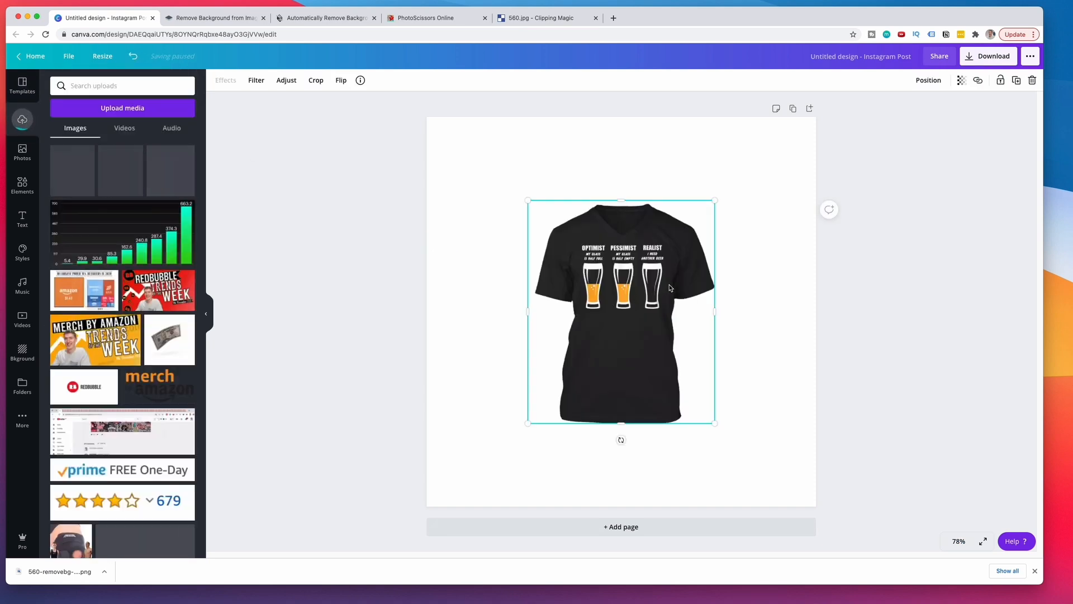
left_click_drag(652, 406, 706, 468)
left_click_drag(628, 388, 662, 369)
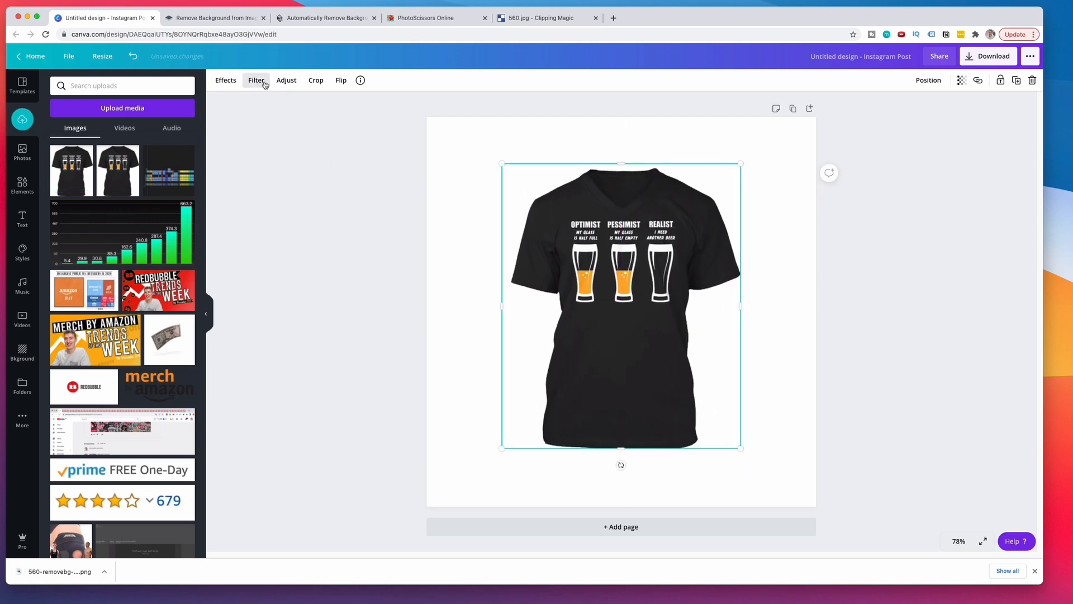
Apply the Background Remover effect to the T-shirt image and shift the image slightly toward the page's upper left
left_click(234, 82)
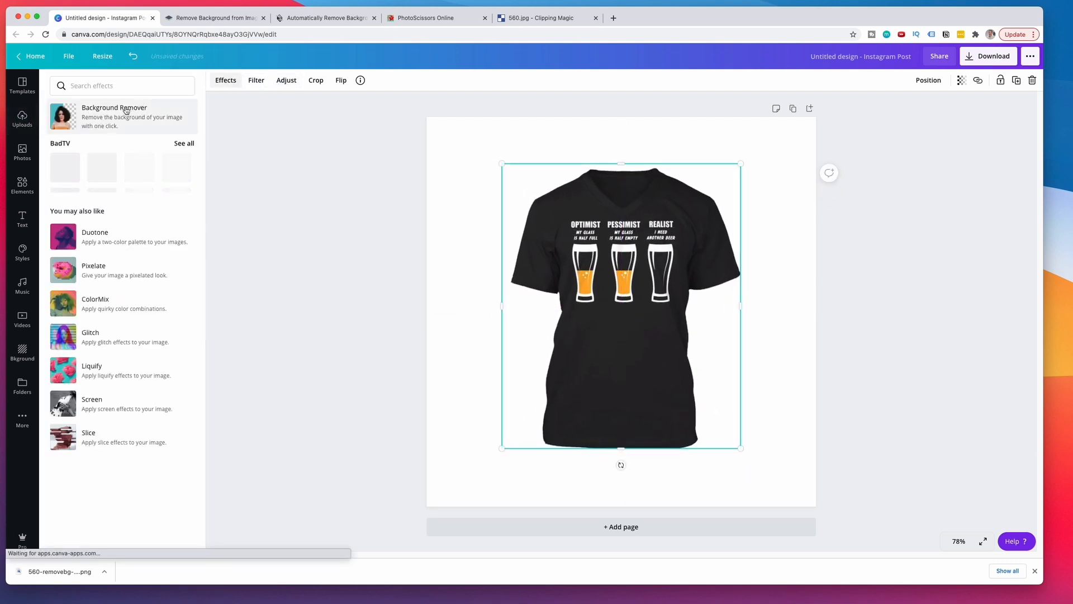
left_click(121, 114)
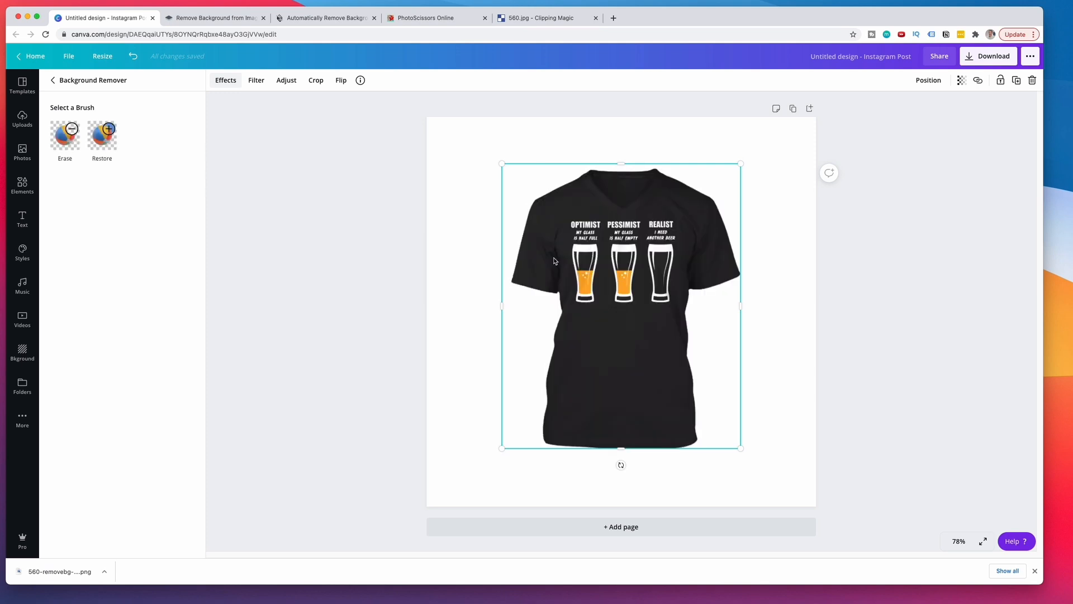
mouse_move(580, 258)
left_mouse_down()
mouse_move(548, 238)
mouse_move(580, 265)
mouse_move(567, 249)
left_mouse_up()
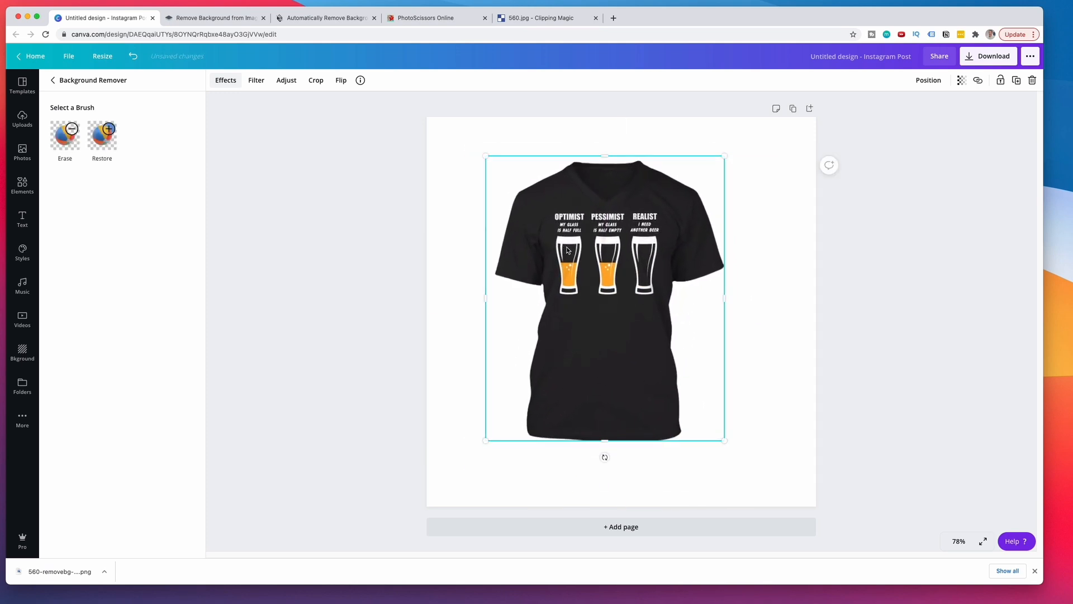